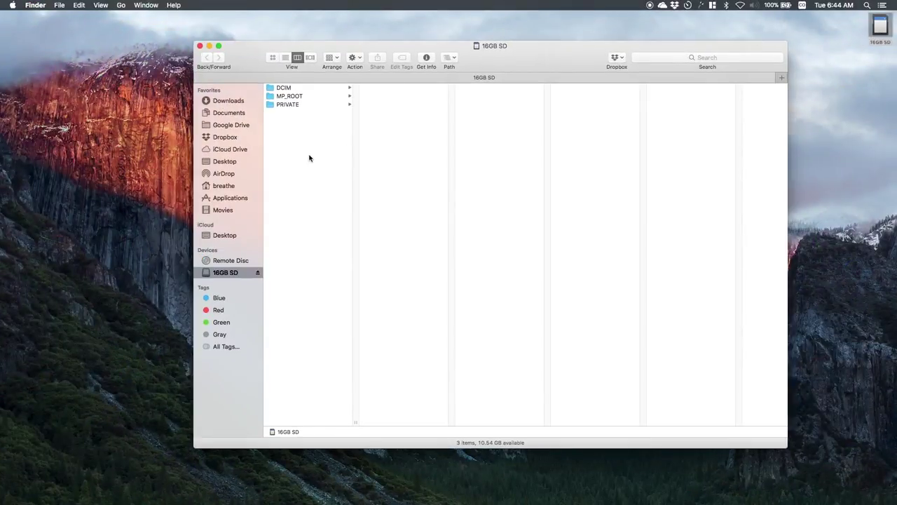
pyautogui.rightClick(881, 28)
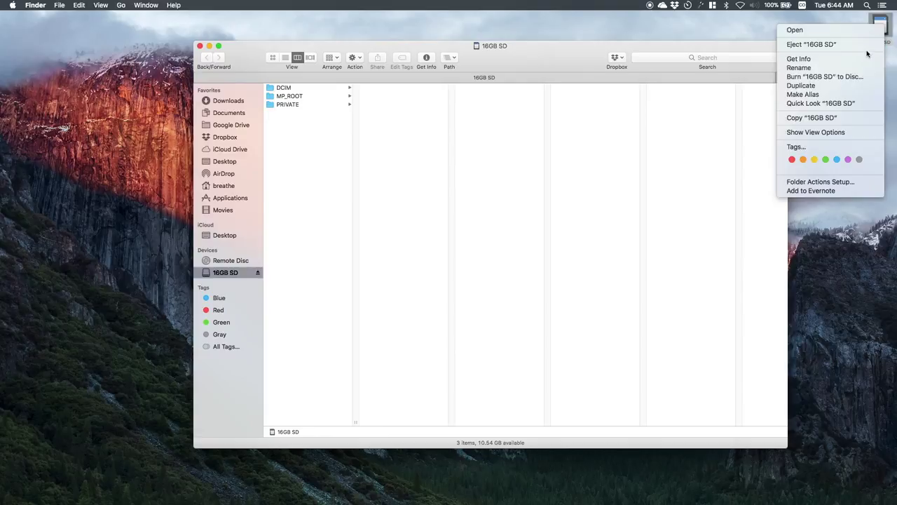
pyautogui.click(863, 56)
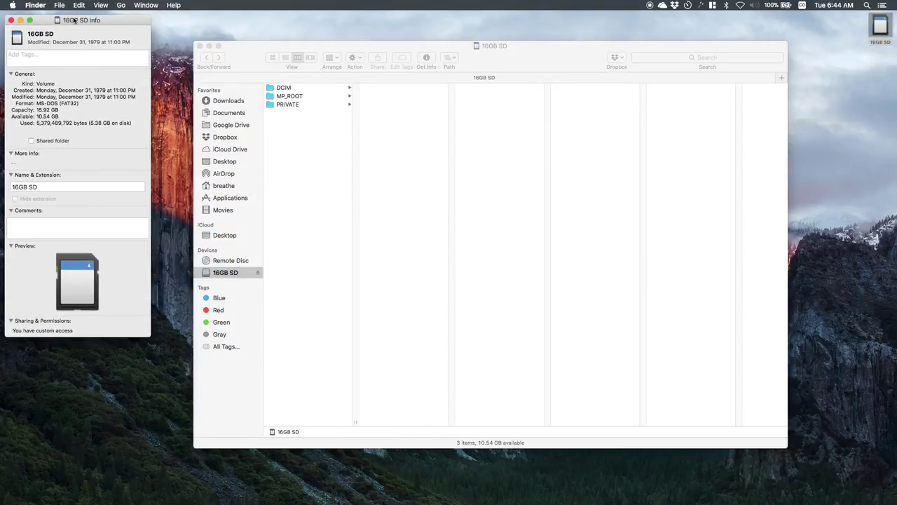
pyautogui.moveTo(74, 21); pyautogui.dragTo(309, 52)
pyautogui.moveTo(307, 148); pyautogui.dragTo(227, 150)
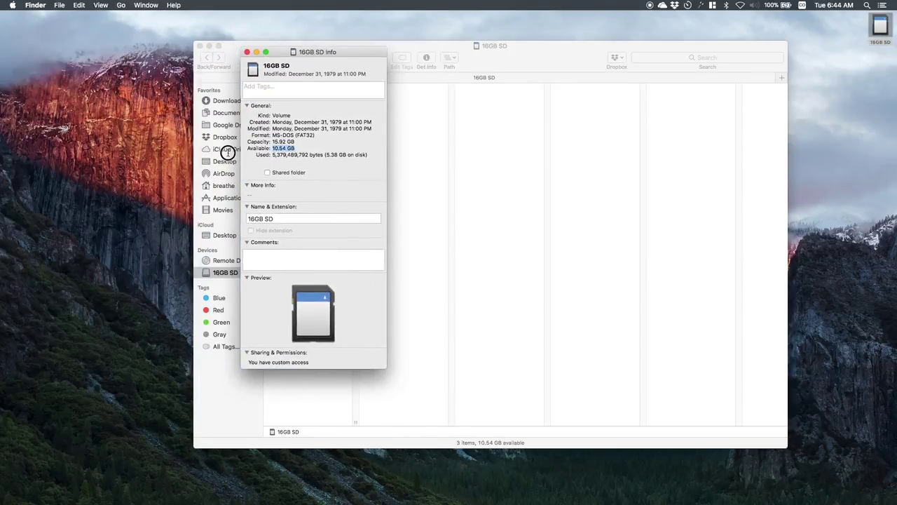
pyautogui.moveTo(298, 140); pyautogui.dragTo(262, 141)
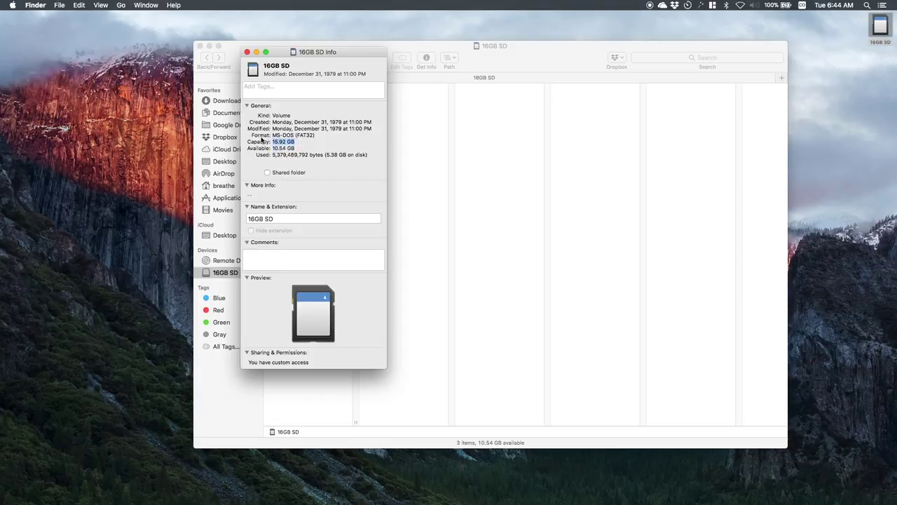
pyautogui.click(247, 53)
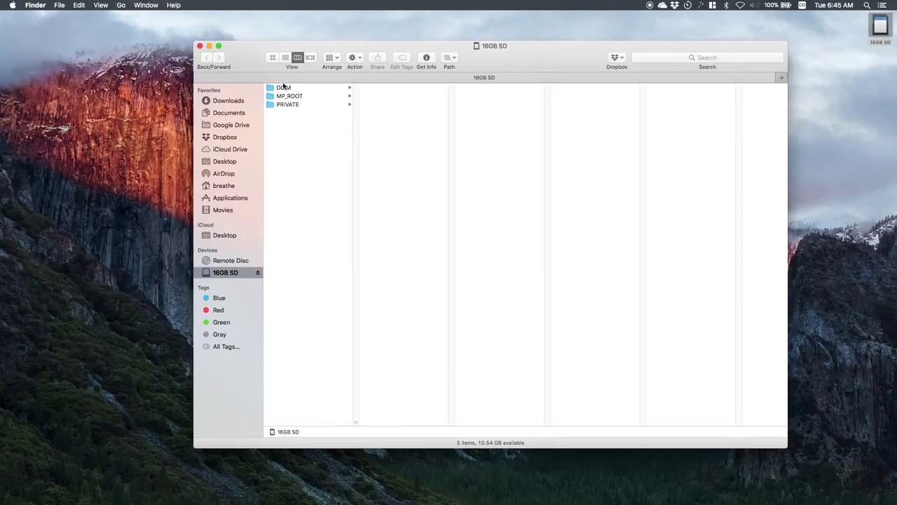
# Browse the card through DCIM and PRIVATE › M4ROOT to the CLIP folder's video list
pyautogui.click(287, 92)
pyautogui.click(393, 87)
pyautogui.click(330, 103)
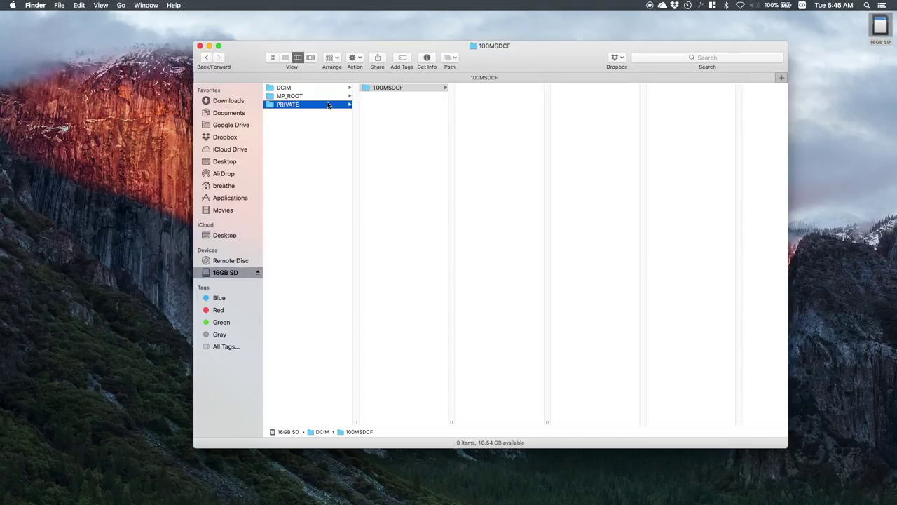
pyautogui.click(389, 88)
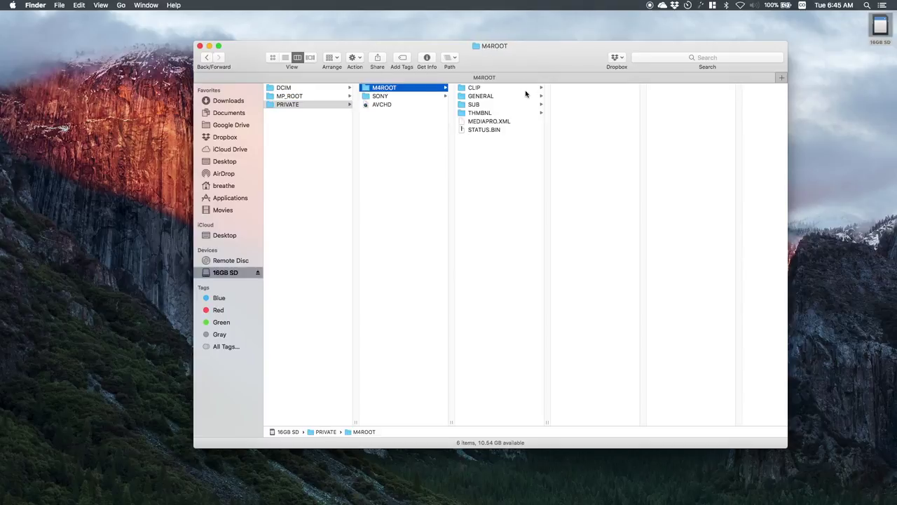
pyautogui.click(526, 90)
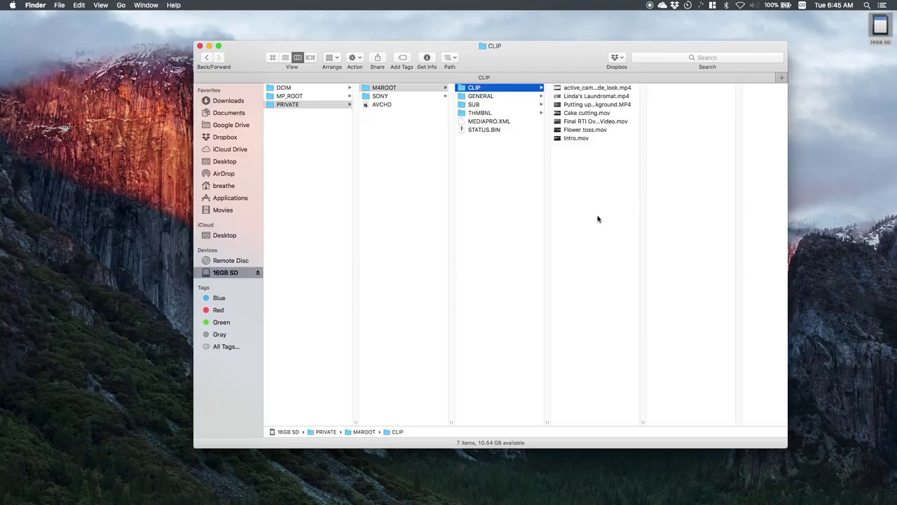
# Select all seven video clips in CLIP and move them to the Trash
pyautogui.moveTo(606, 216); pyautogui.dragTo(568, 52)
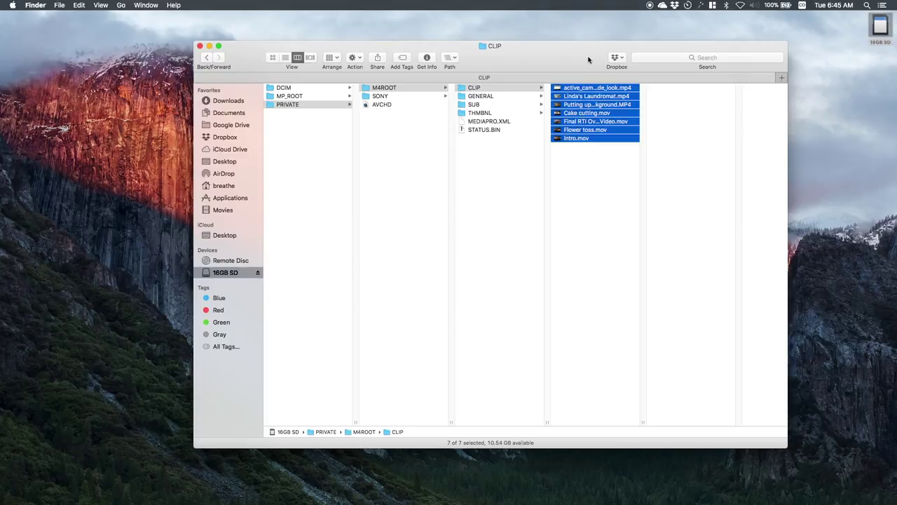
pyautogui.rightClick(588, 104)
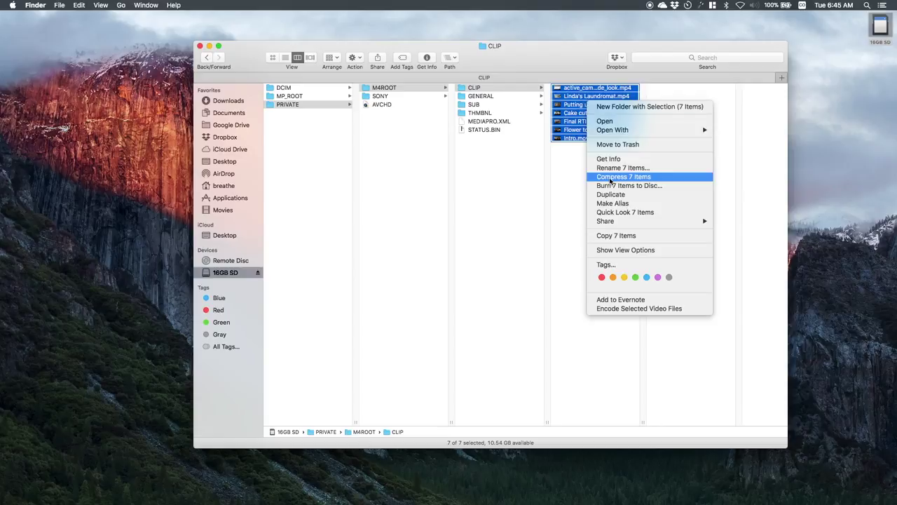
pyautogui.click(623, 145)
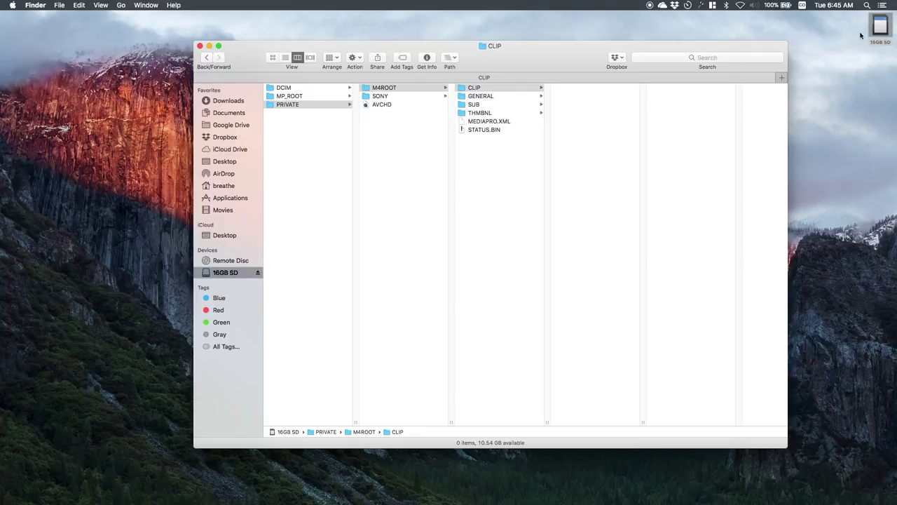
pyautogui.click(881, 27)
pyautogui.rightClick(881, 27)
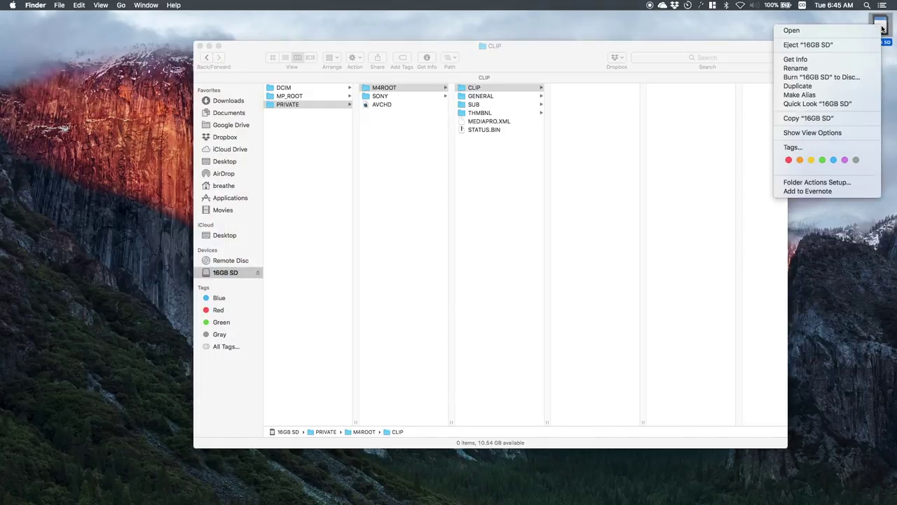
pyautogui.click(841, 62)
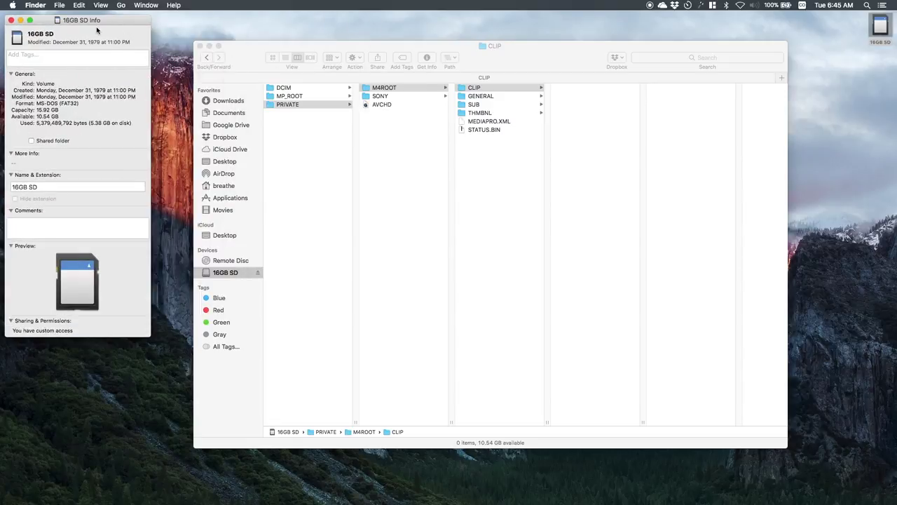
pyautogui.moveTo(109, 21); pyautogui.dragTo(362, 38)
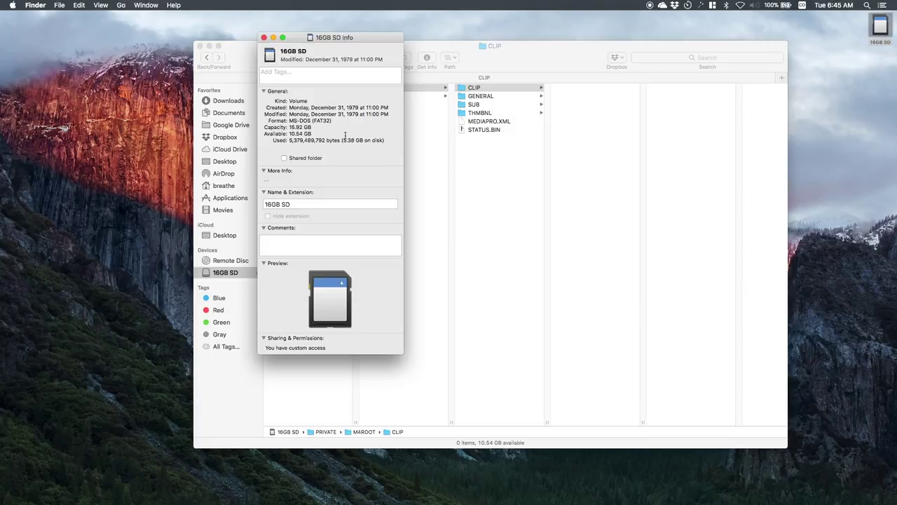
pyautogui.click(263, 38)
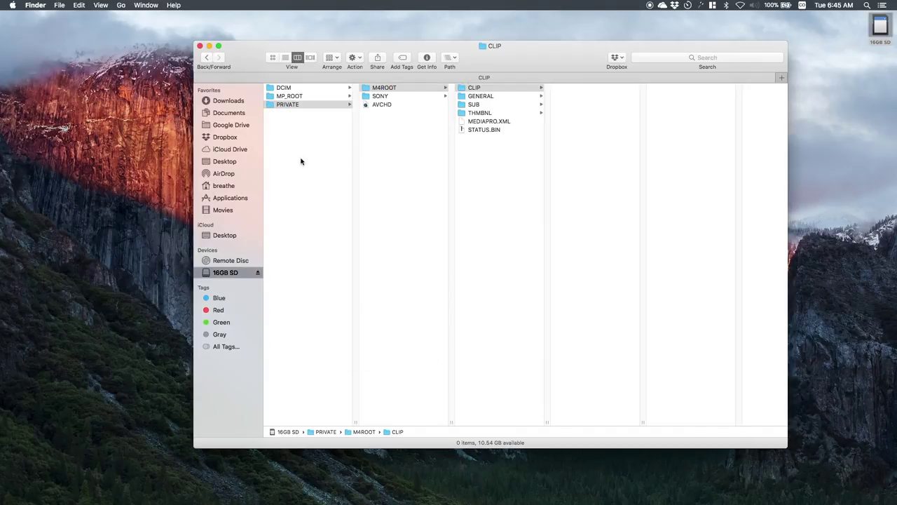
# Show hidden files and open the card's .Trashes › Trash folder
pyautogui.press('super+shift+period')
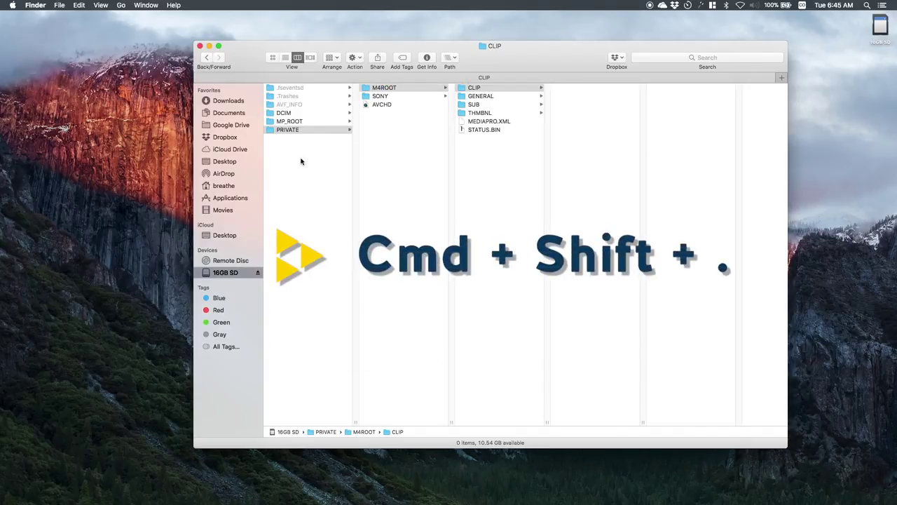
pyautogui.click(285, 98)
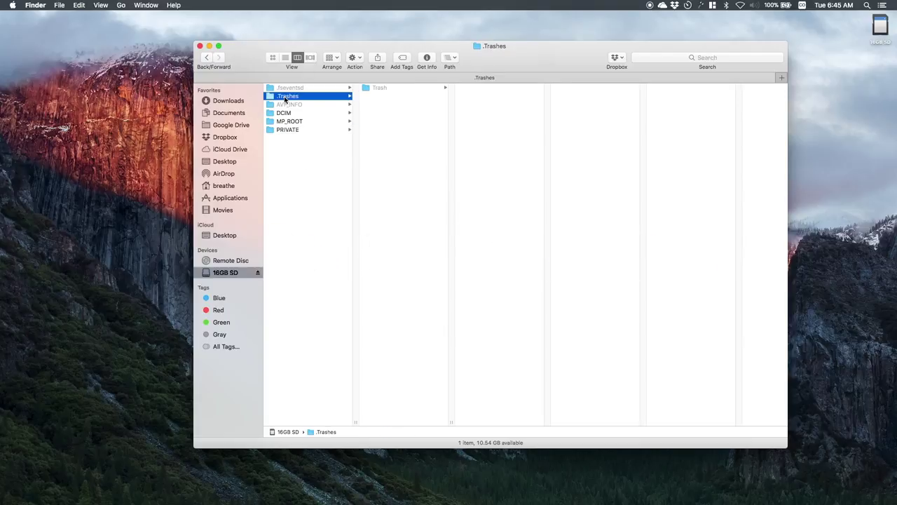
pyautogui.click(387, 90)
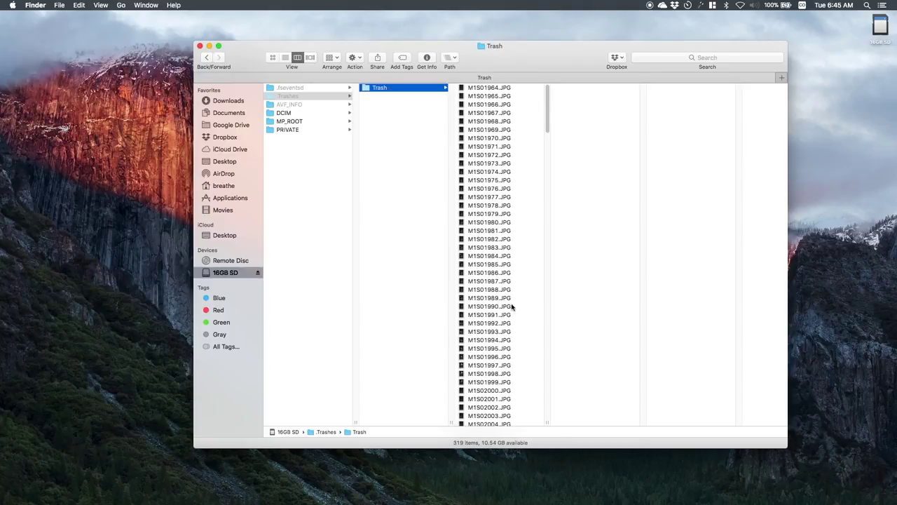
# Preview the leftover files DSC03638.ARW and M1S01995.JPG in the Trash folder
pyautogui.moveTo(547, 116); pyautogui.dragTo(530, 399)
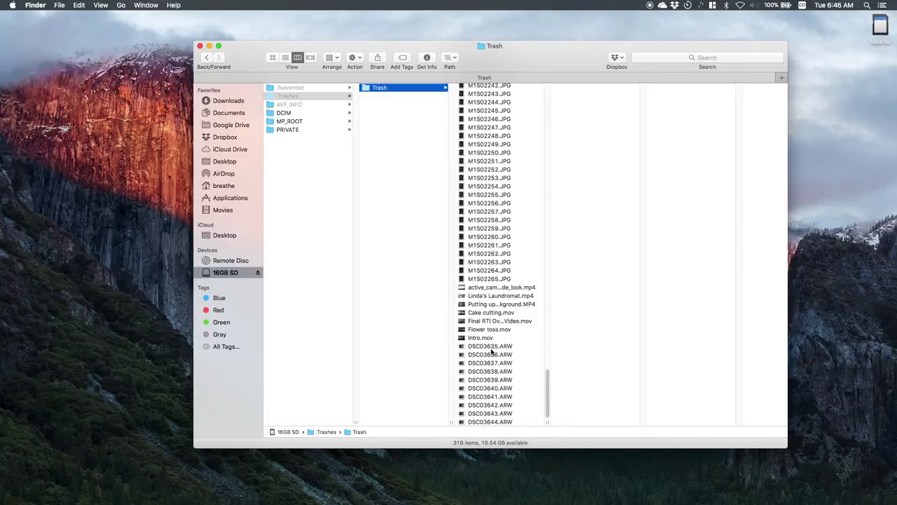
pyautogui.click(488, 371)
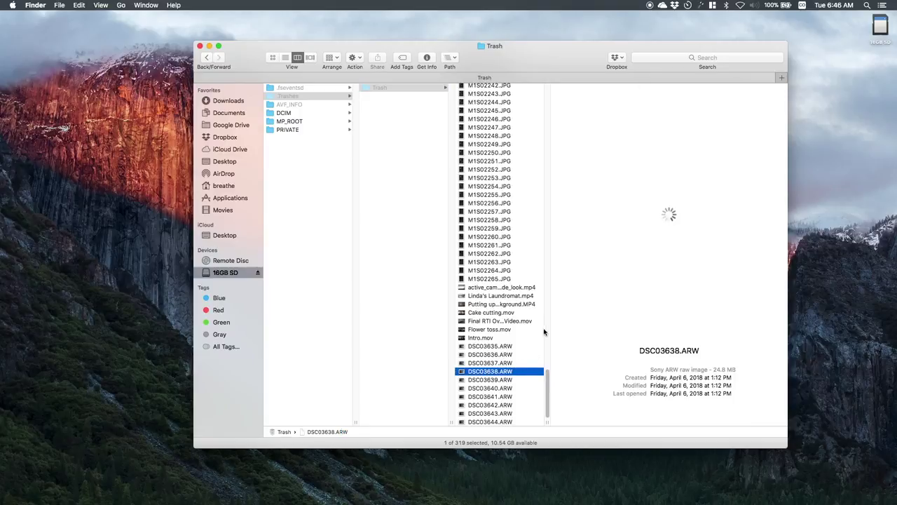
pyautogui.moveTo(548, 392); pyautogui.dragTo(530, 114)
pyautogui.click(518, 141)
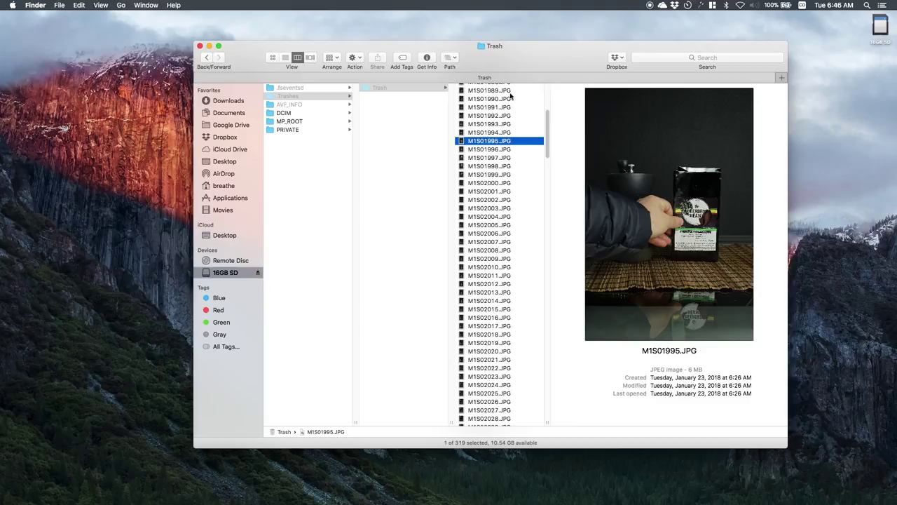
# Enlarge the Finder window, shift it left, and return to the Trash folder's 319 items
pyautogui.moveTo(548, 123); pyautogui.dragTo(545, 81)
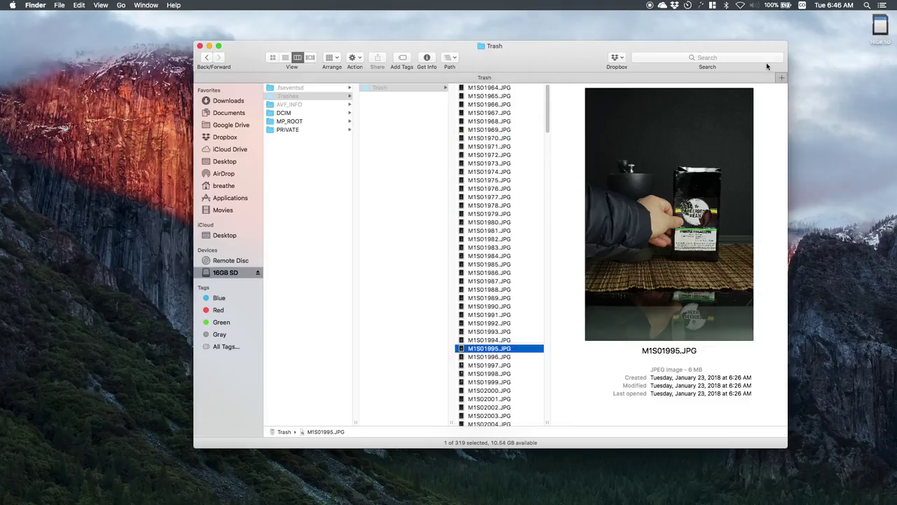
pyautogui.moveTo(786, 40); pyautogui.dragTo(896, 17)
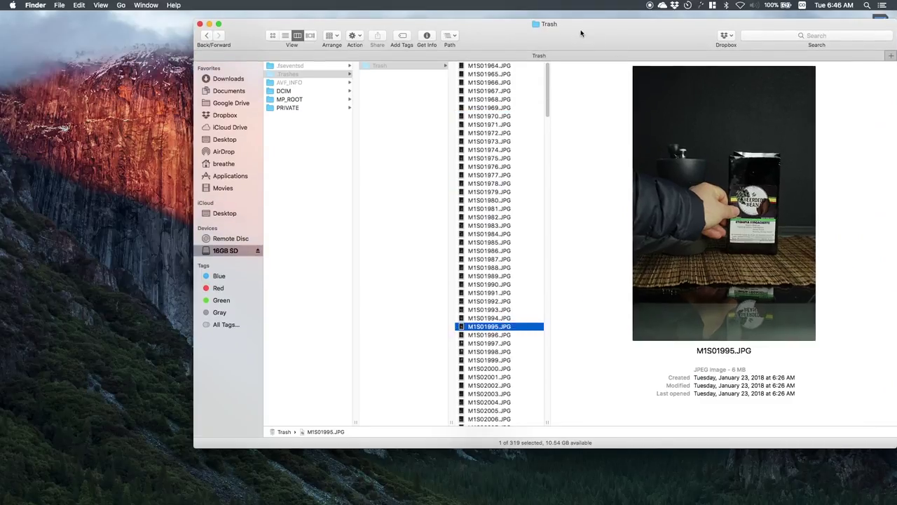
pyautogui.moveTo(580, 33); pyautogui.dragTo(480, 30)
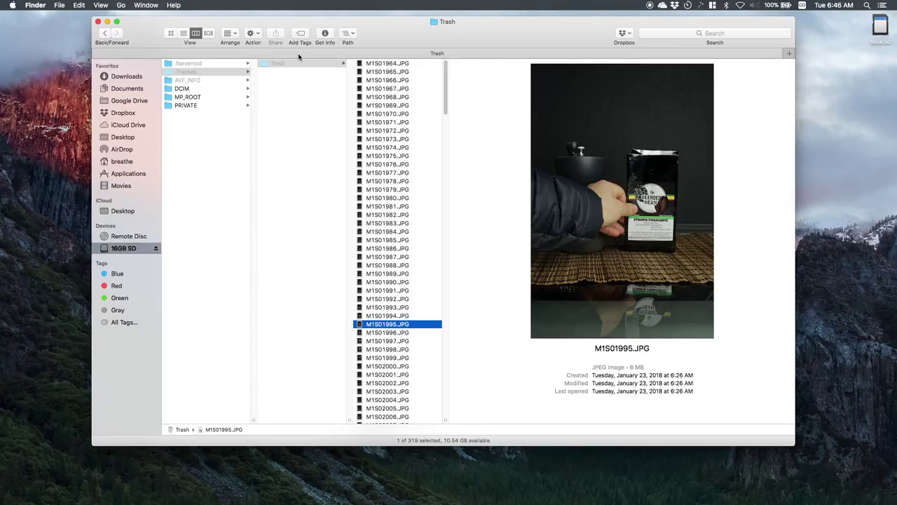
pyautogui.click(277, 63)
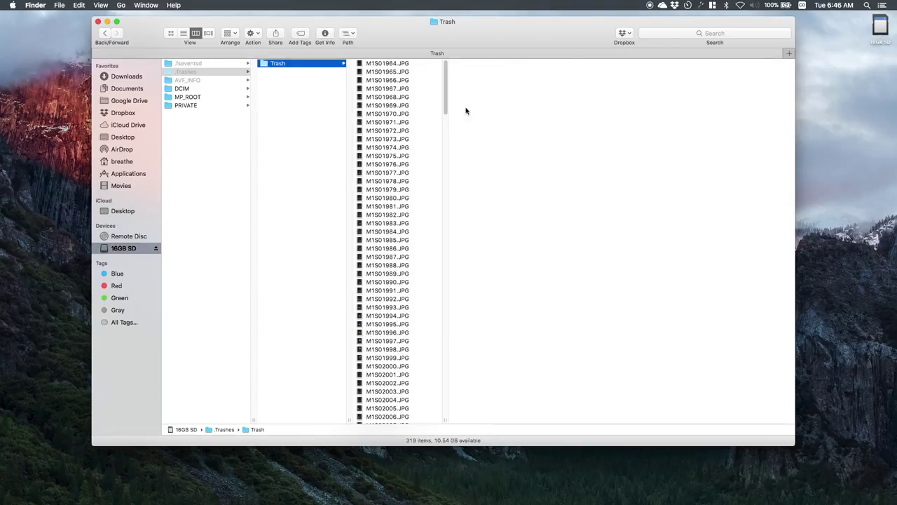
# Reselect .Trashes and reopen its Trash folder contents
pyautogui.click(447, 57)
pyautogui.click(231, 70)
pyautogui.click(296, 63)
# Empty the Trash from the Dock and confirm permanent erasure, freeing 15.85 GB
pyautogui.moveTo(3, 291)
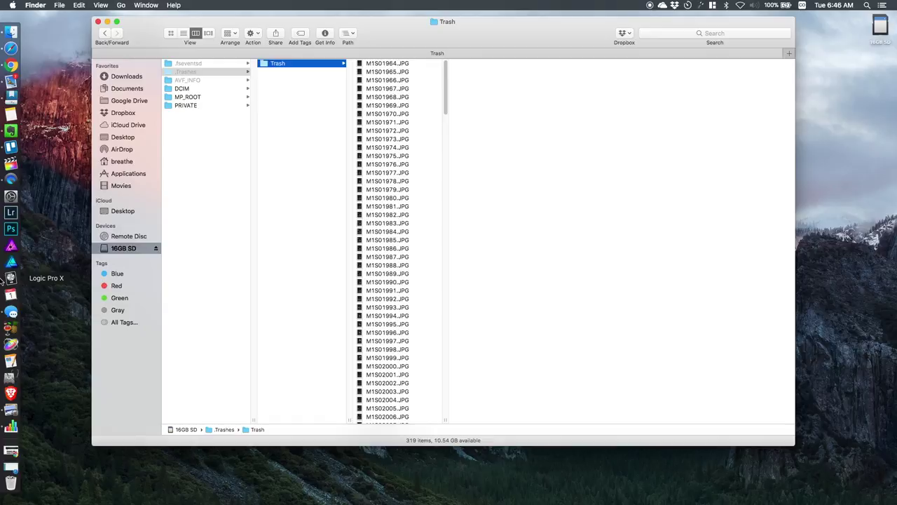
pyautogui.click(11, 482)
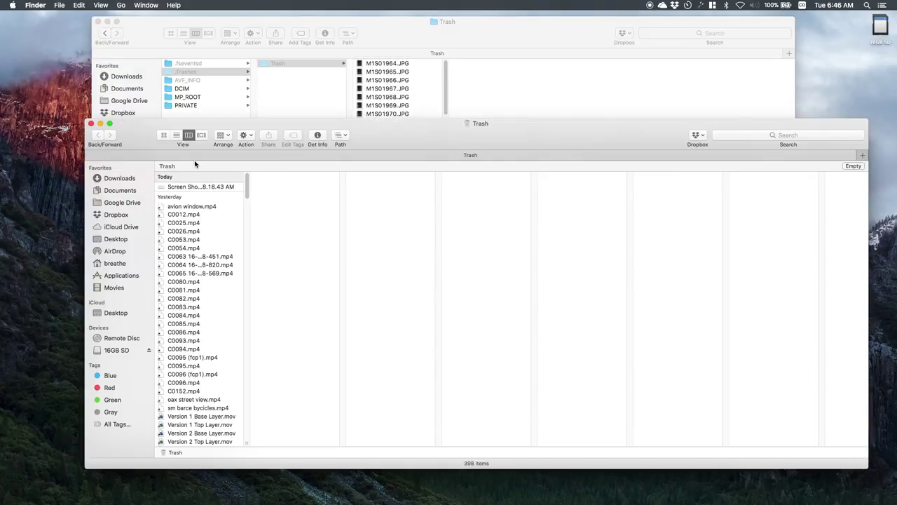
pyautogui.click(854, 166)
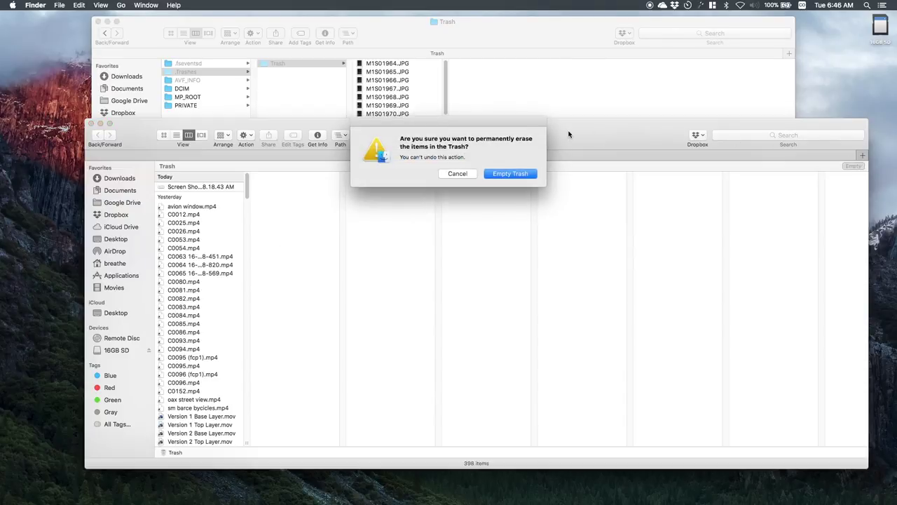
pyautogui.click(516, 173)
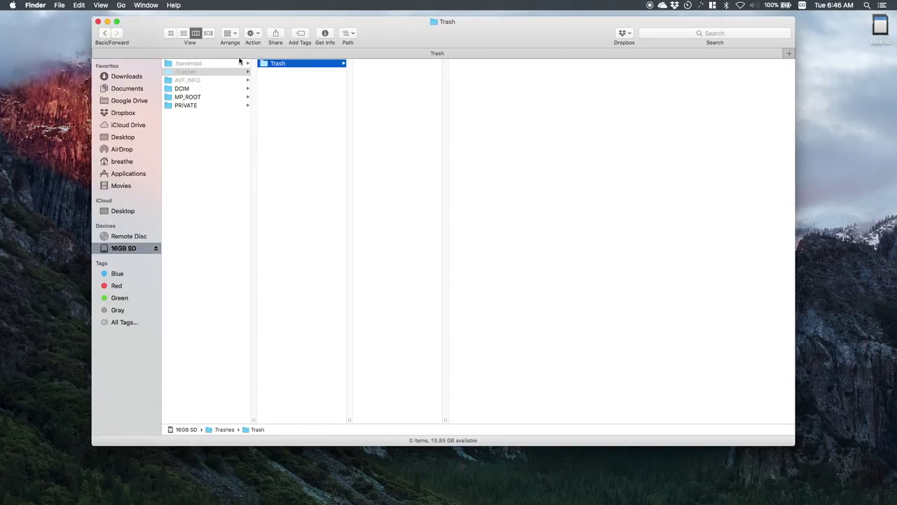
# Confirm the card's .Trashes › Trash folder shows 0 items, then close the Finder window
pyautogui.click(197, 74)
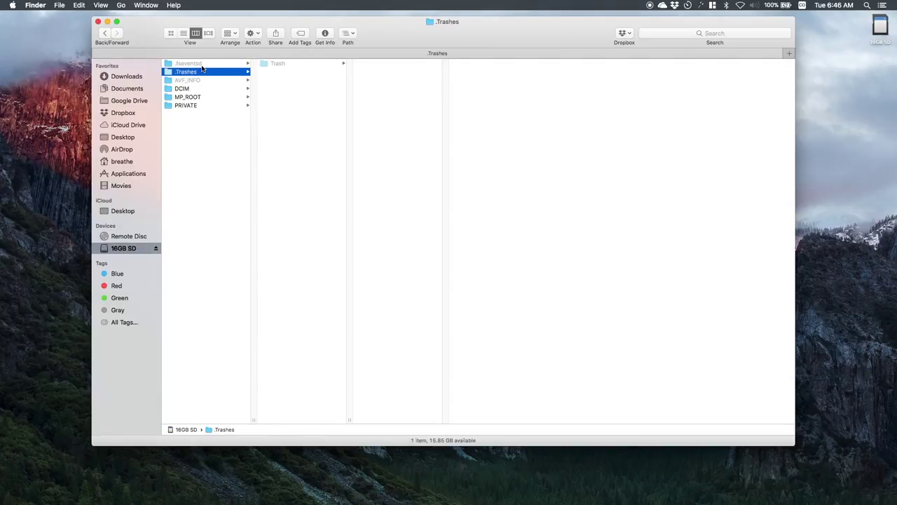
pyautogui.click(279, 64)
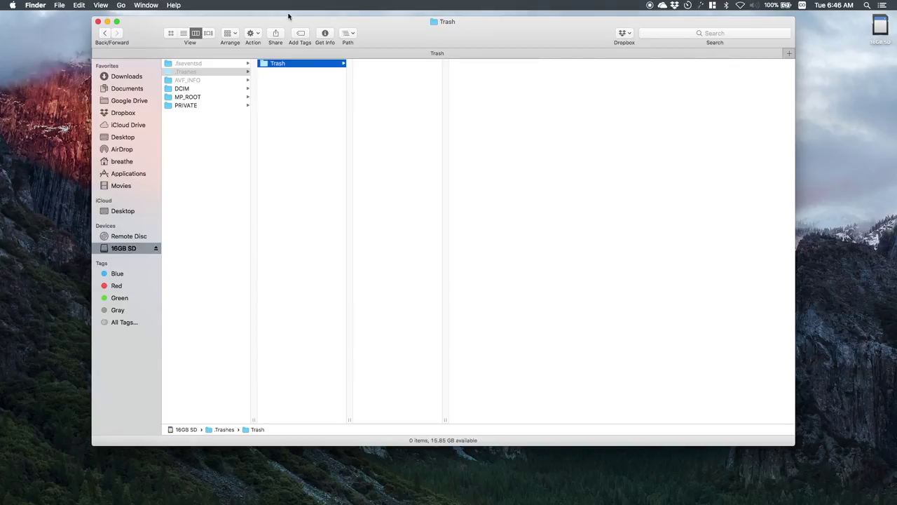
pyautogui.click(98, 22)
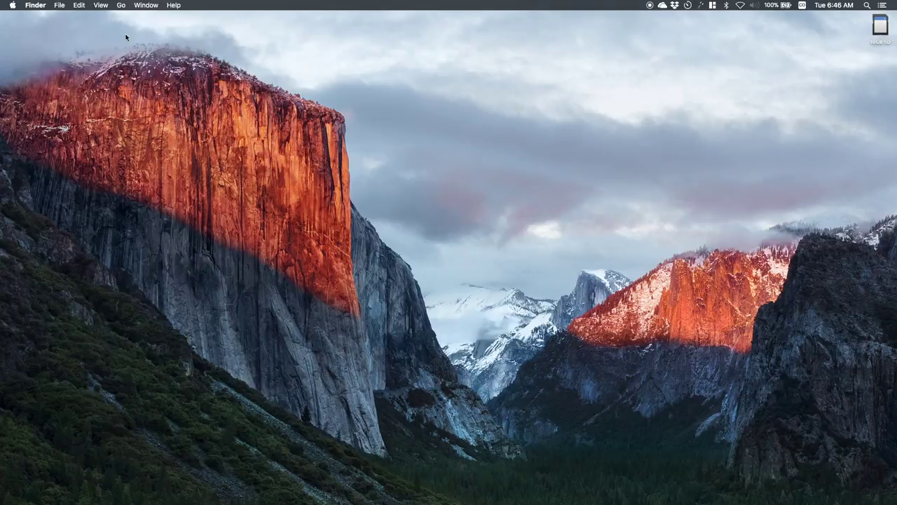
# Open Get Info for the 16GB SD card, centre it, and highlight 15.85 GB available
pyautogui.click(880, 26)
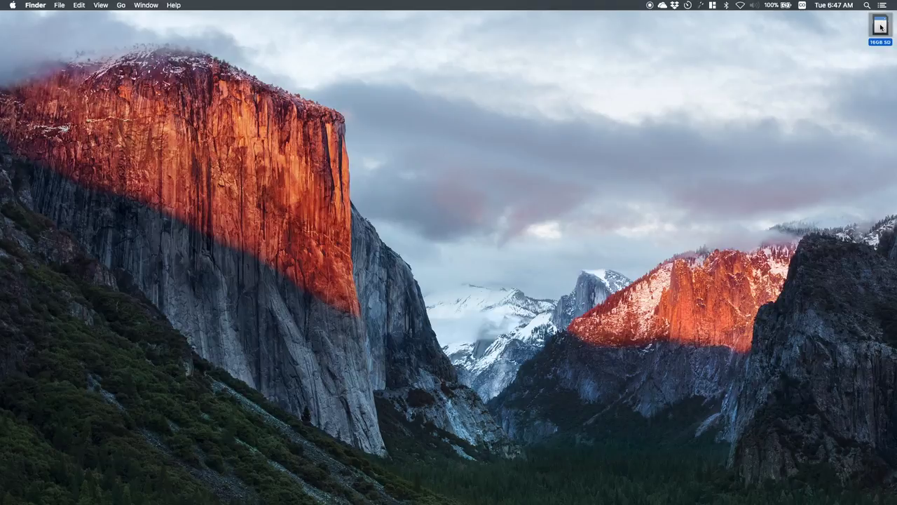
pyautogui.rightClick(881, 25)
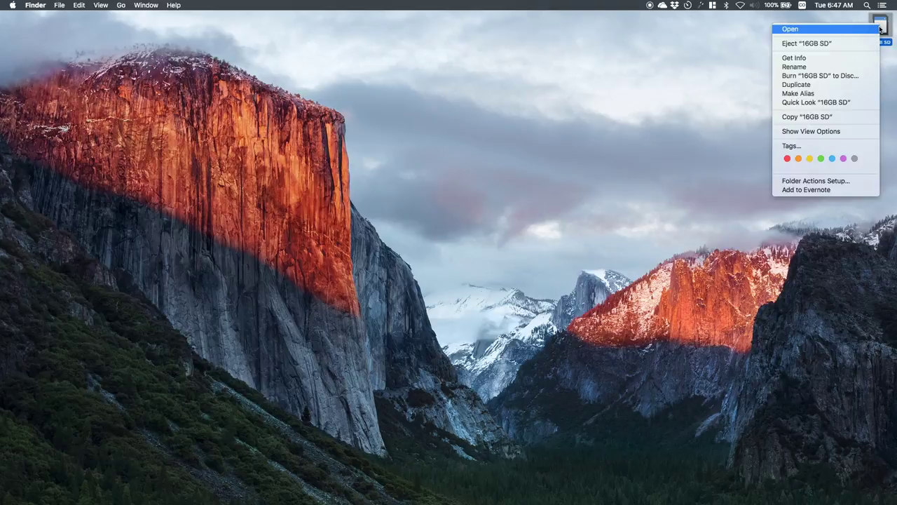
pyautogui.click(846, 60)
pyautogui.moveTo(66, 22); pyautogui.dragTo(424, 42)
pyautogui.moveTo(421, 132); pyautogui.dragTo(356, 130)
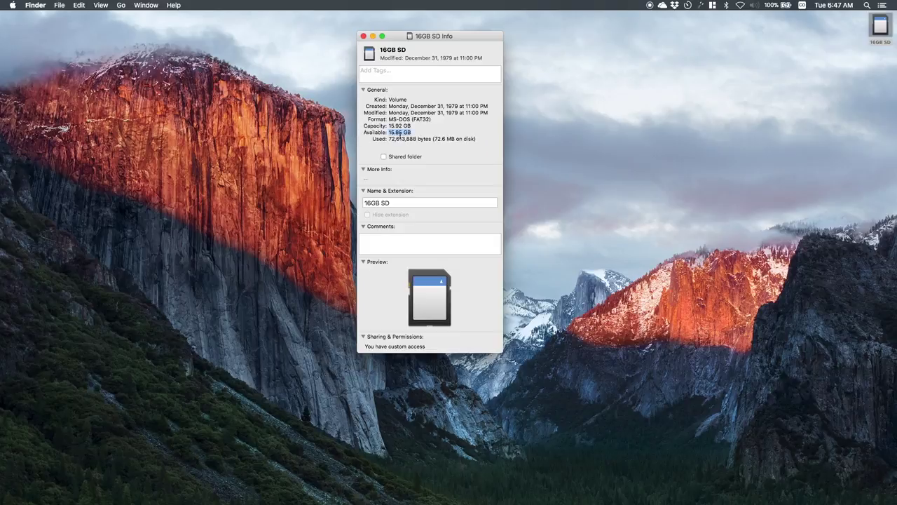